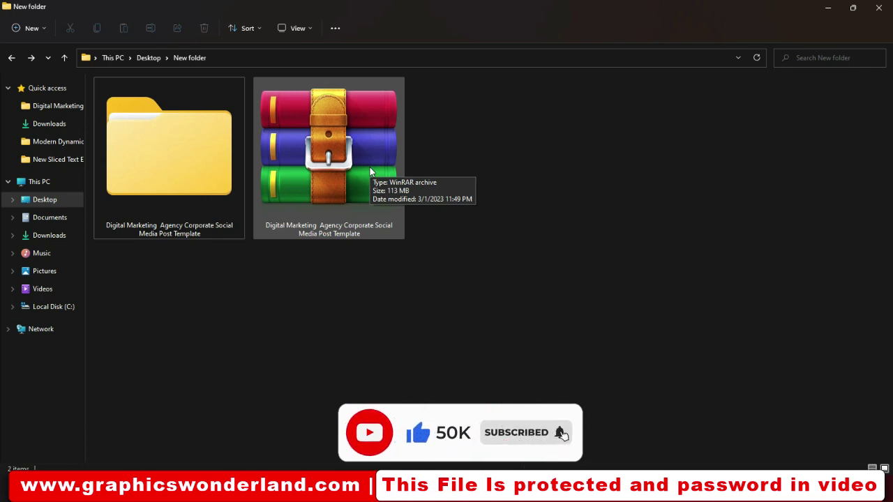
# Open the extracted template folder and its nested folder of GW post images.
pyautogui.click(342, 263)
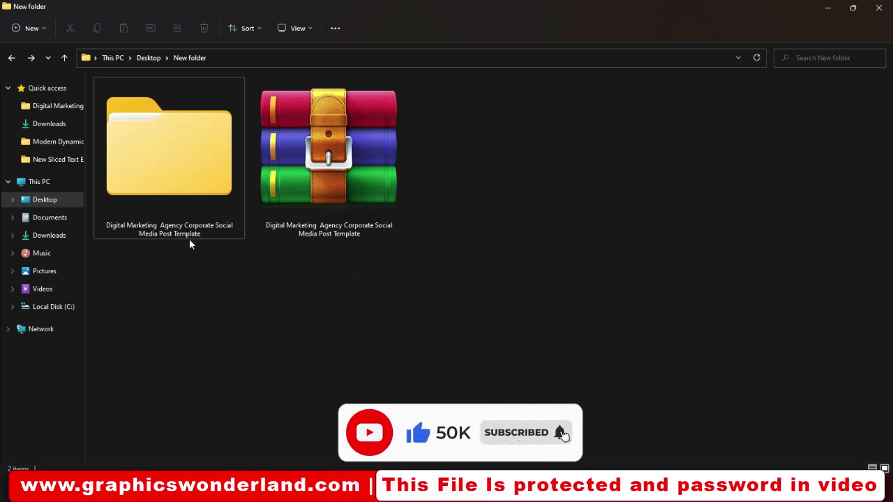
pyautogui.doubleClick(217, 162)
pyautogui.doubleClick(217, 166)
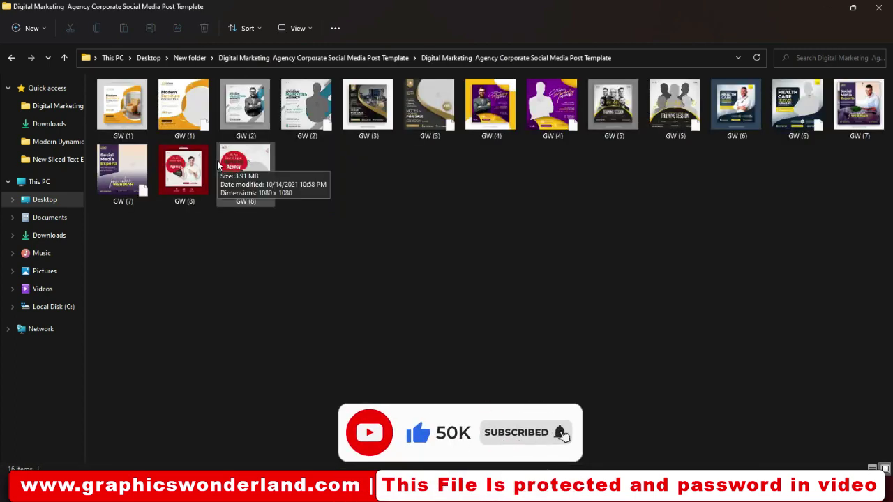
pyautogui.click(352, 192)
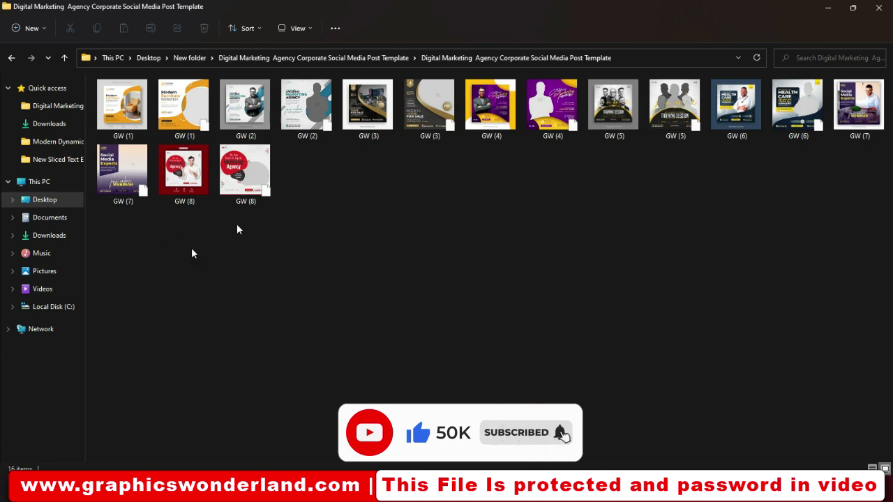
# Select all 16 GW post files, check their combined 572 MB size in Properties, then deselect.
pyautogui.click(120, 124)
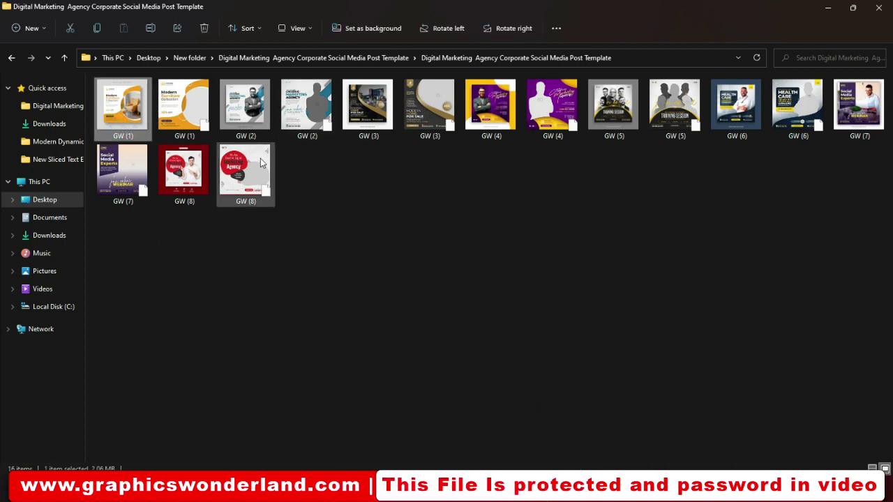
pyautogui.keyDown('shift'); pyautogui.click(262, 163); pyautogui.keyUp('shift')
pyautogui.rightClick(262, 161)
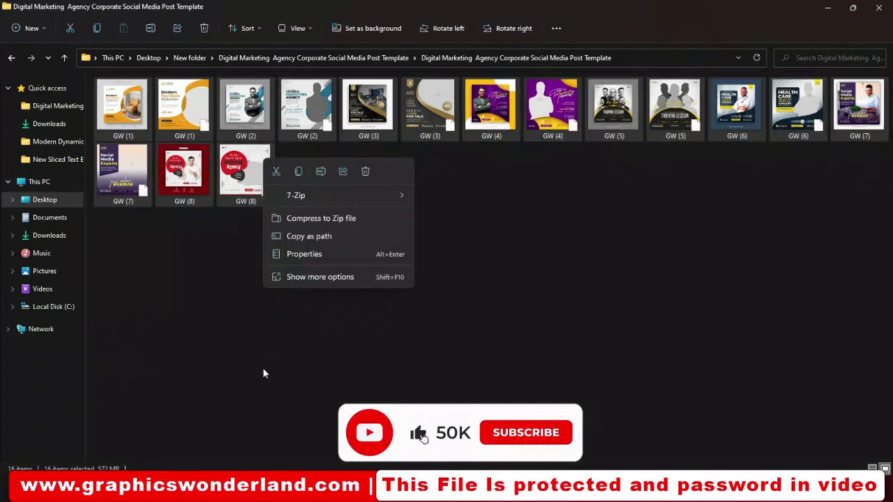
pyautogui.click(294, 255)
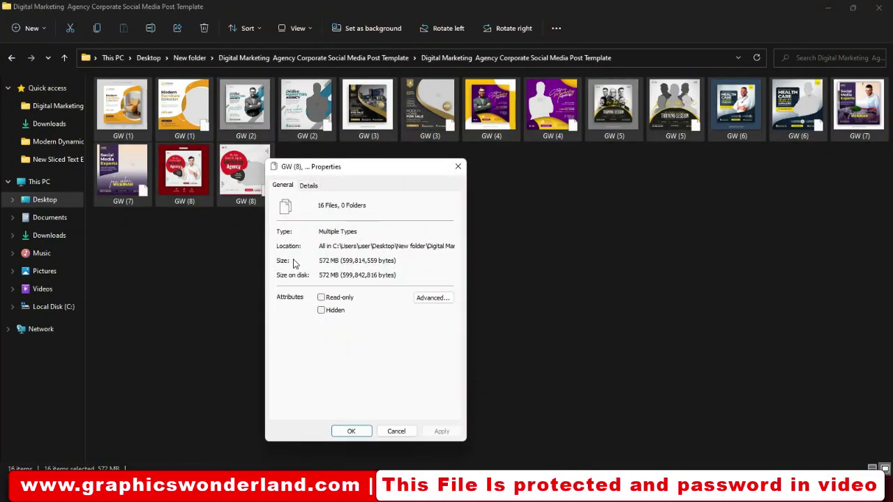
pyautogui.click(351, 431)
pyautogui.click(254, 339)
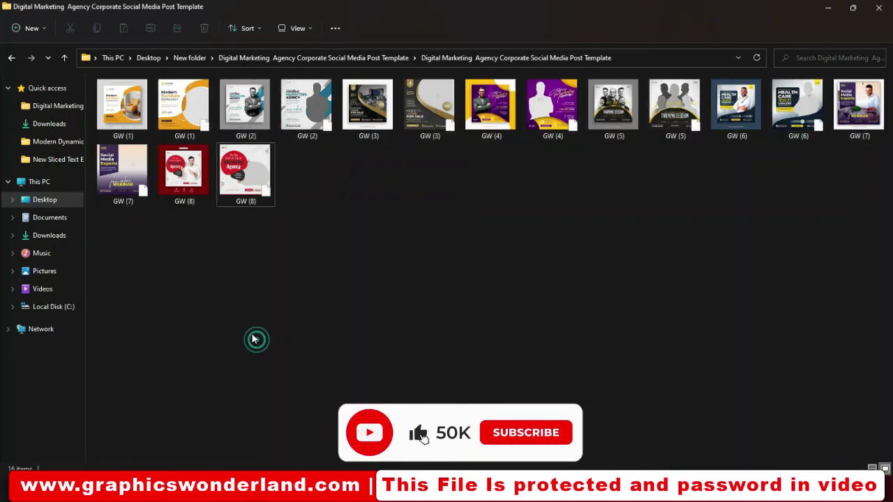
# Open GW (1) in Picasa Photo Viewer and page through to the real-estate post, zooming each.
pyautogui.click(125, 120)
pyautogui.doubleClick(125, 120)
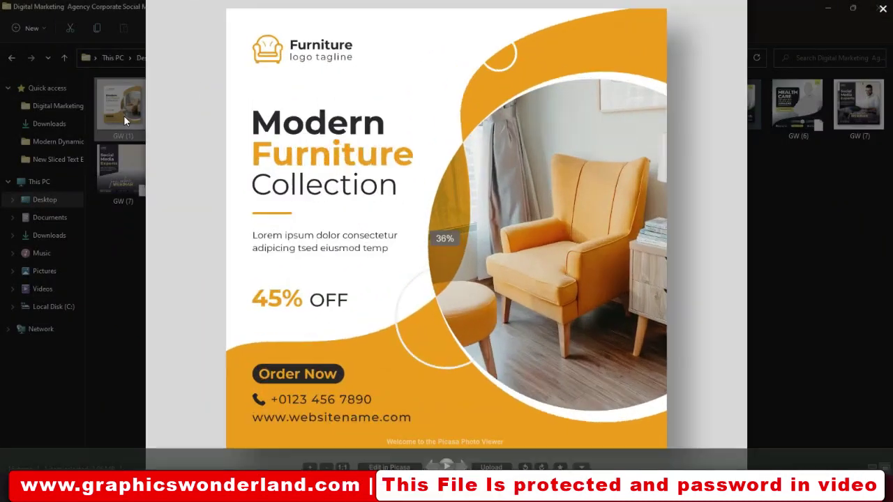
pyautogui.press('Right')
pyautogui.scroll(3, 123, 115)
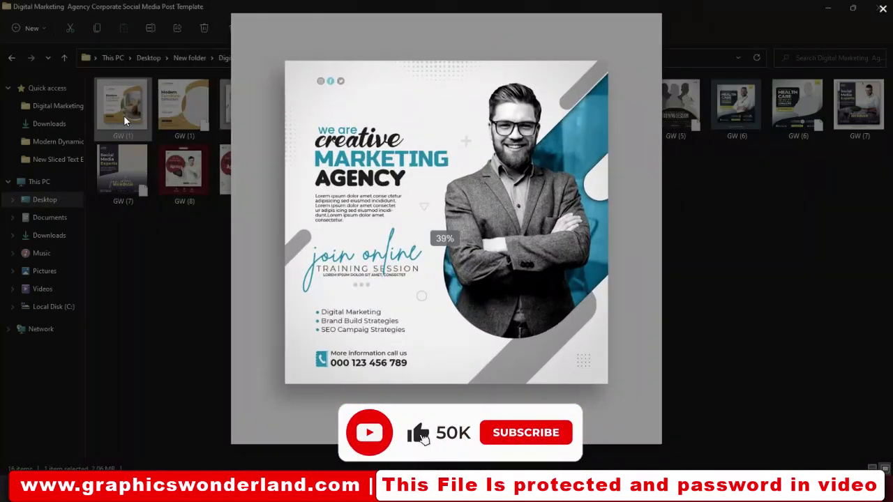
pyautogui.scroll(-3, 123, 115)
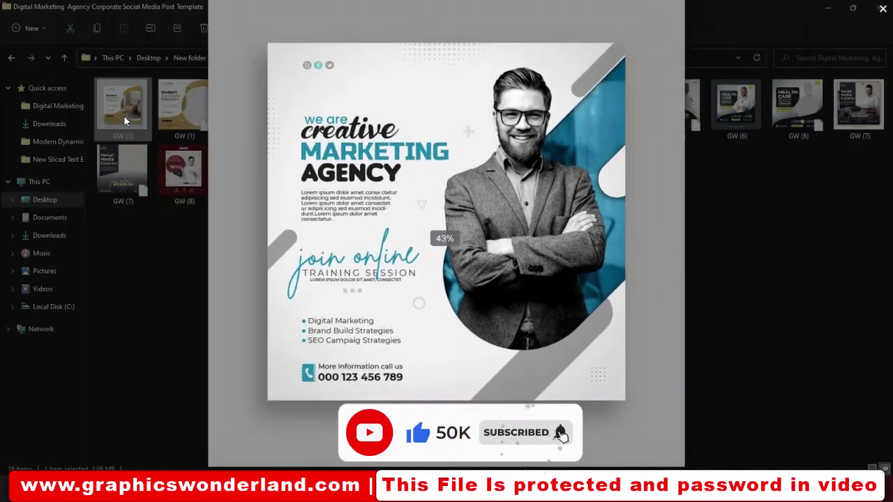
pyautogui.press('Right')
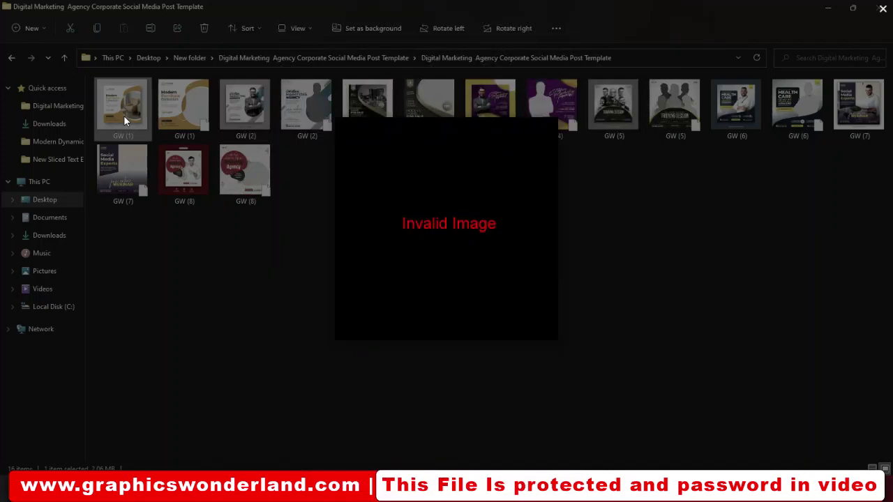
pyautogui.press('Right')
pyautogui.scroll(3, 124, 117)
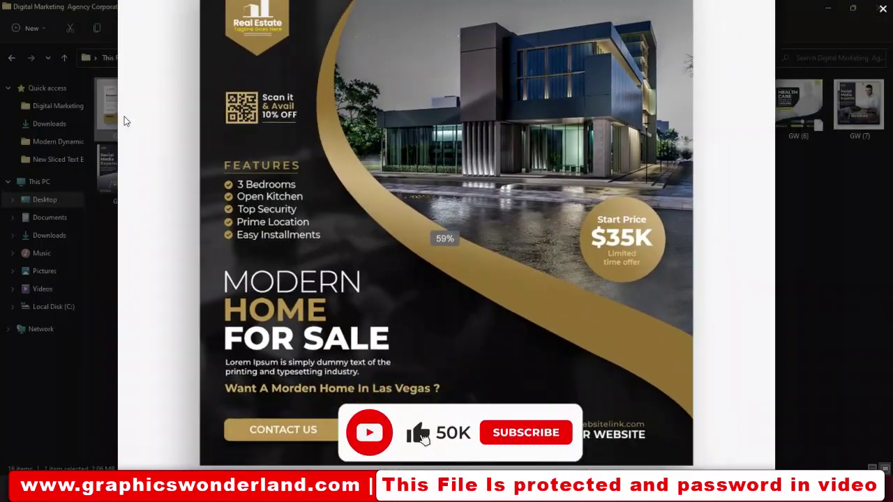
pyautogui.scroll(-3, 124, 120)
# Keep paging and zooming through the Health Care and Social Media Experts posts to the Marketing Agency post.
pyautogui.press('Right')
pyautogui.press('Right')
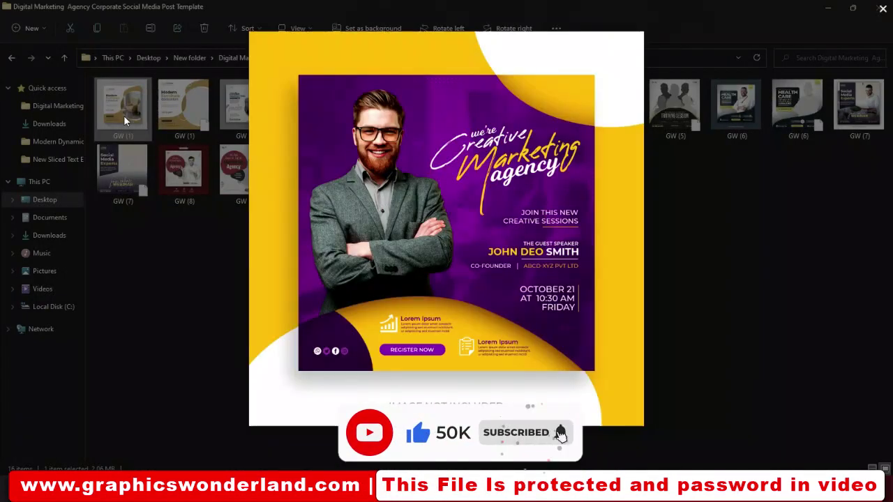
pyautogui.scroll(3, 123, 116)
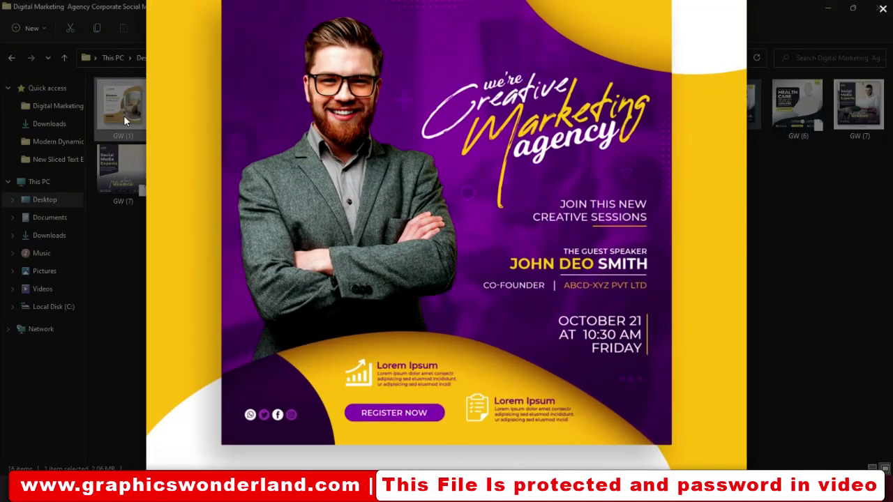
pyautogui.scroll(-3, 124, 115)
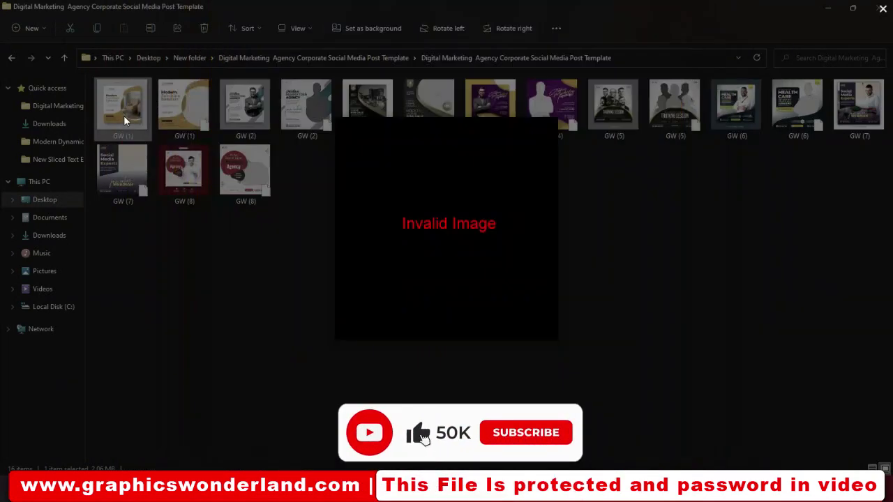
pyautogui.scroll(3, 124, 116)
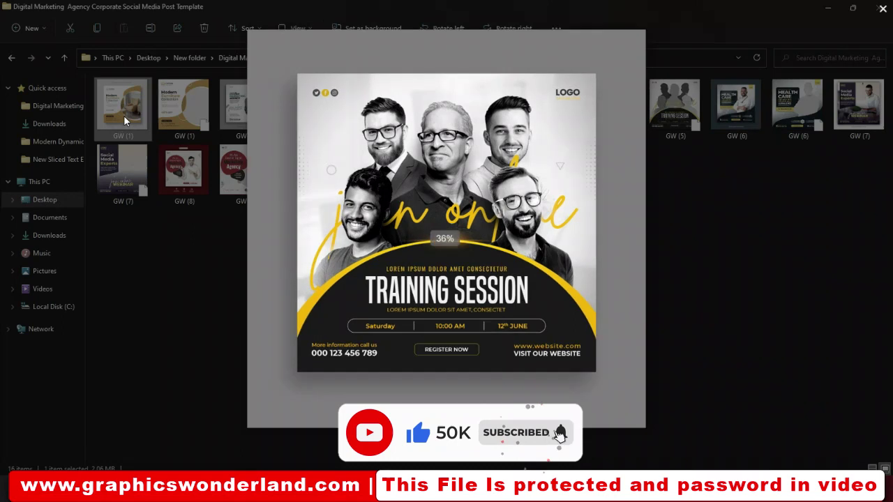
pyautogui.scroll(-3, 123, 115)
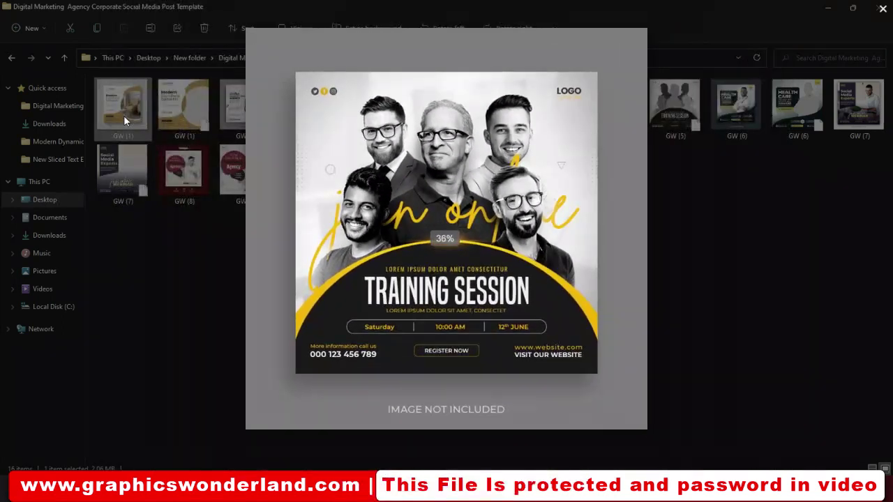
pyautogui.press('Right')
pyautogui.scroll(3, 123, 115)
pyautogui.press('Right')
pyautogui.scroll(3, 124, 115)
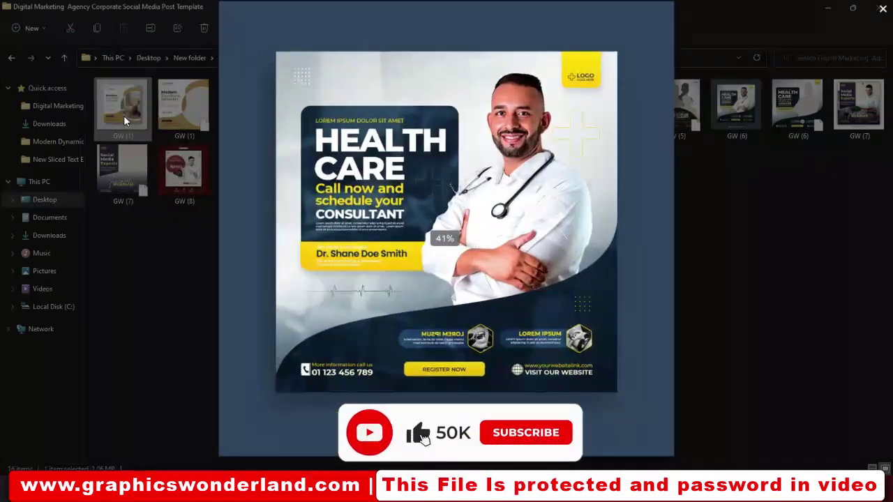
pyautogui.press('Right')
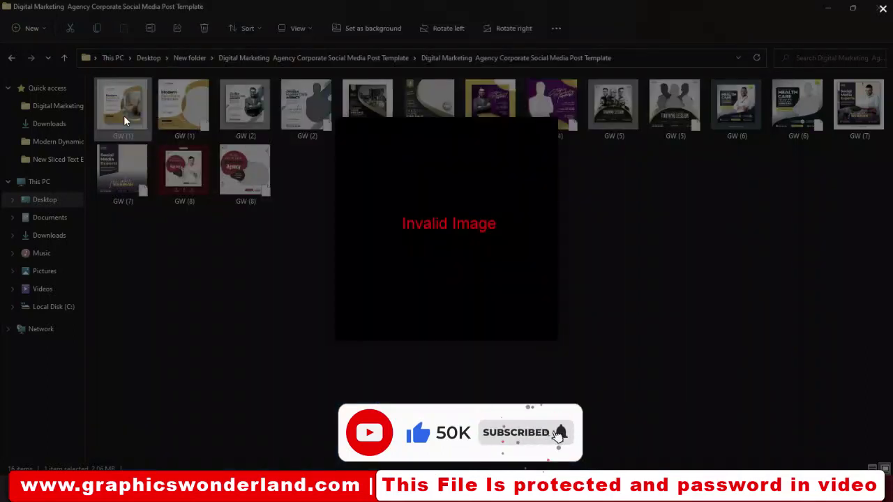
pyautogui.press('Right')
pyautogui.scroll(3, 123, 115)
pyautogui.scroll(-3, 125, 122)
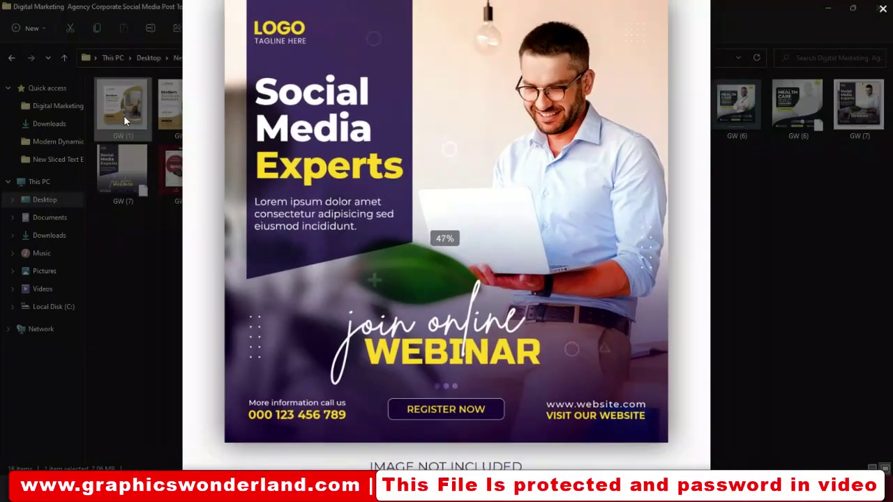
pyautogui.press('Right')
pyautogui.press('Right')
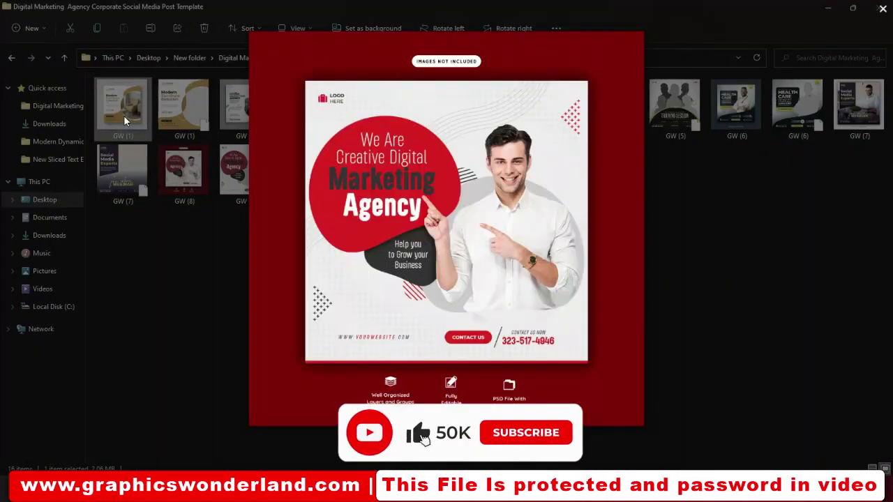
pyautogui.scroll(3, 124, 120)
pyautogui.scroll(1, 124, 115)
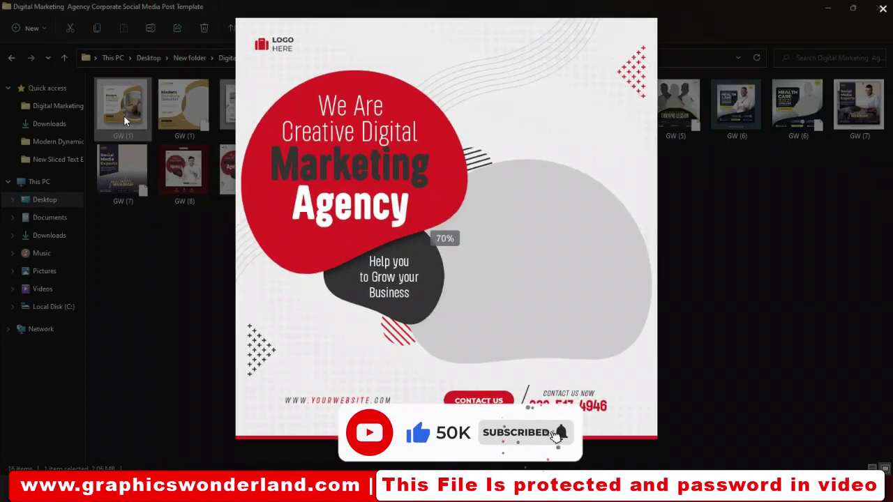
# Close the photo viewer, switch File Explorer to Extra large icons, and select GW (8).
pyautogui.click(884, 9)
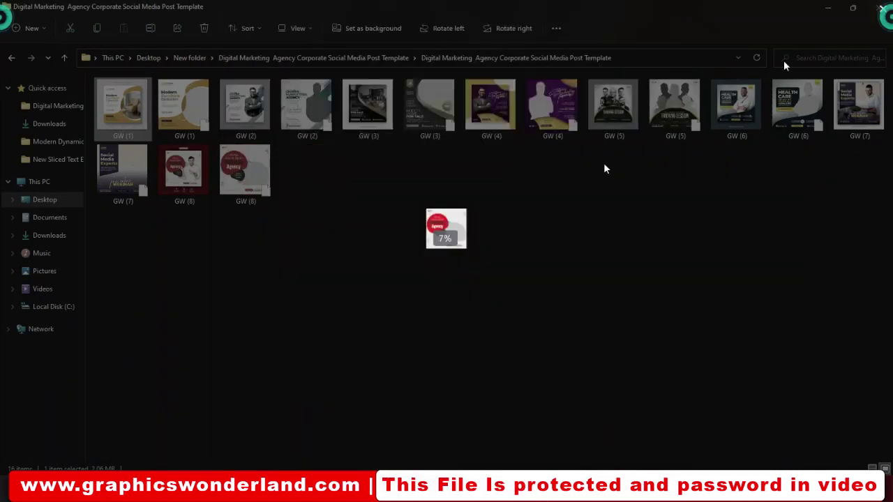
pyautogui.click(312, 28)
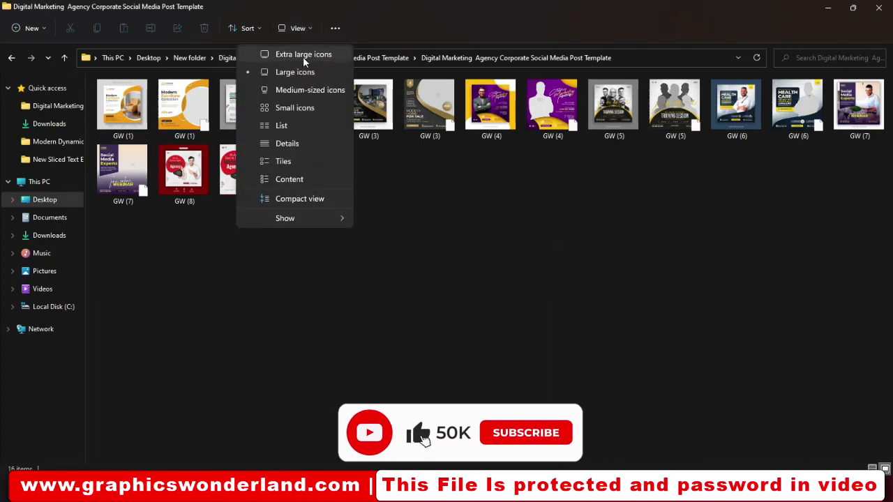
pyautogui.click(303, 58)
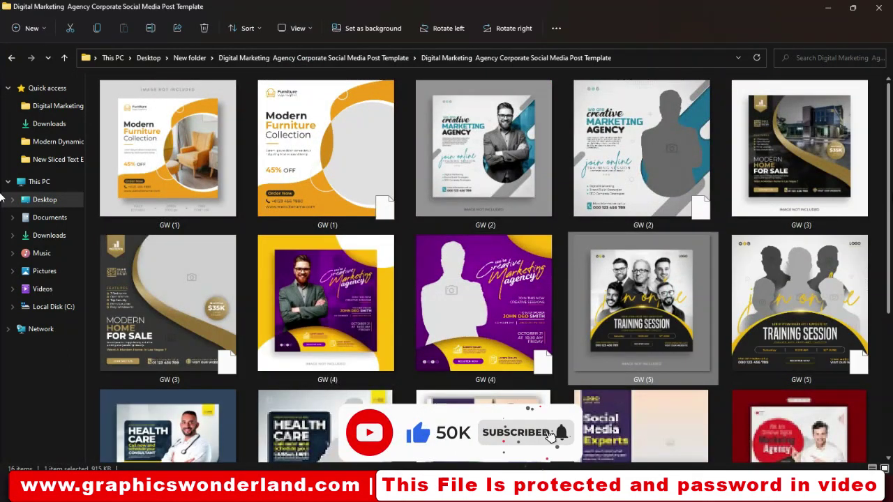
pyautogui.scroll(-3, 482, 279)
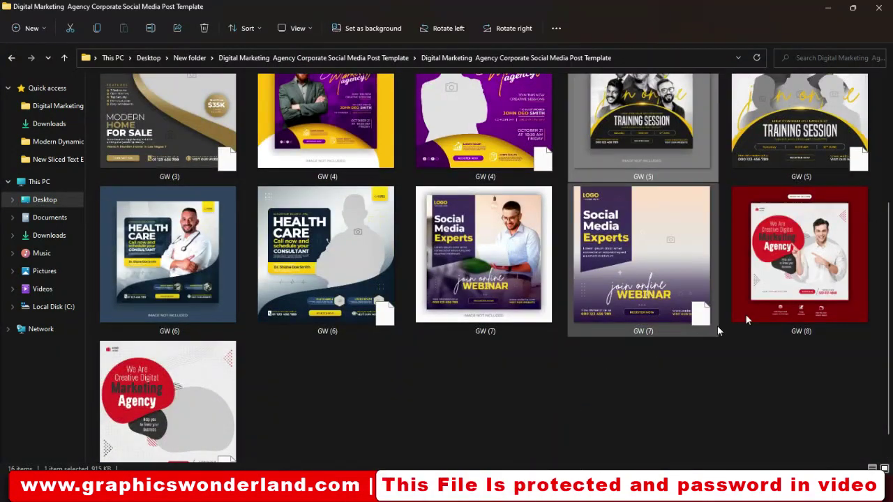
pyautogui.click(158, 403)
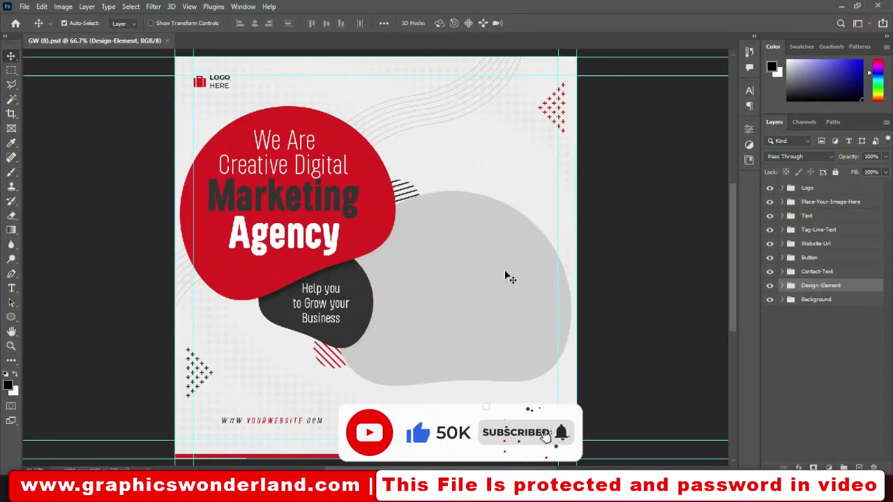
# Collapse the Design-Element group, expand Place-Your-Image-Here, and open the Double-Click-Here smart object.
pyautogui.click(460, 292)
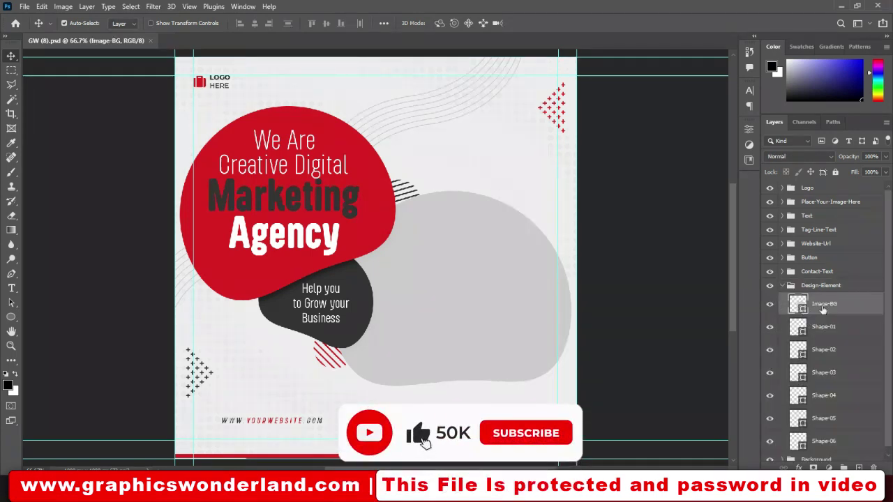
pyautogui.click(782, 286)
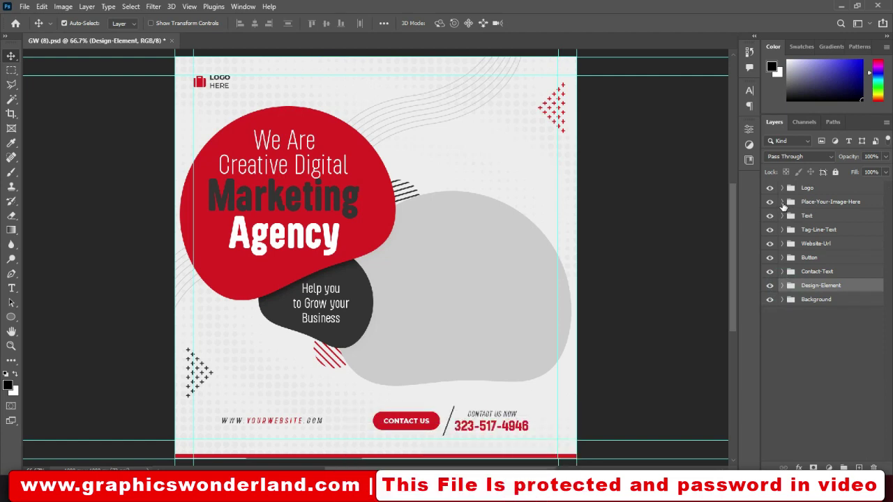
pyautogui.click(782, 203)
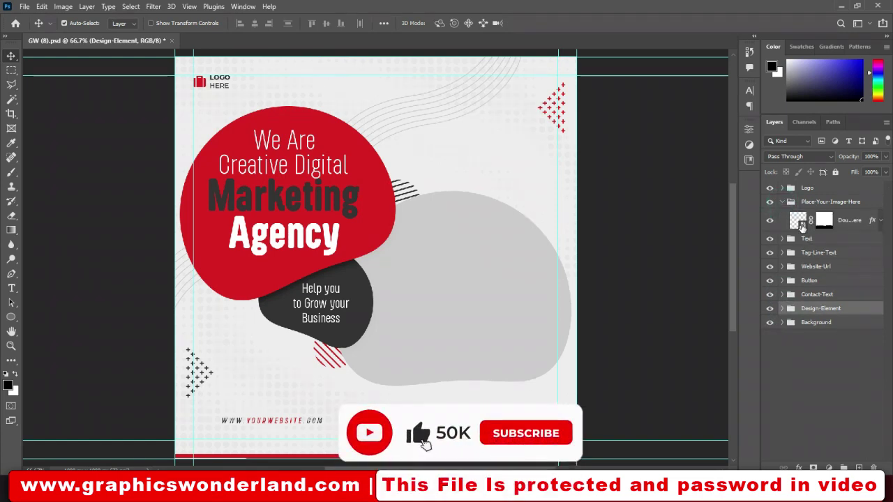
pyautogui.click(799, 222)
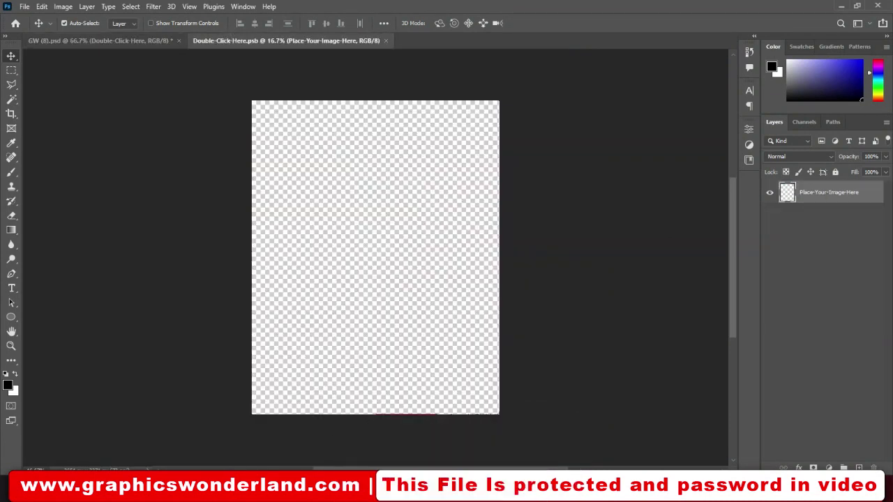
# Drag the FFF woman photo from the New folder (2) window onto the placeholder canvas.
pyautogui.moveTo(369, 492)
pyautogui.click(378, 432)
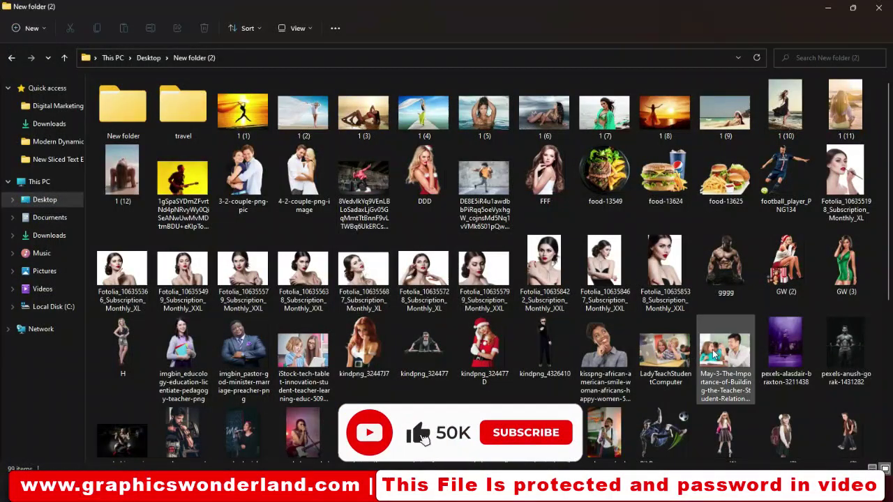
pyautogui.click(720, 356)
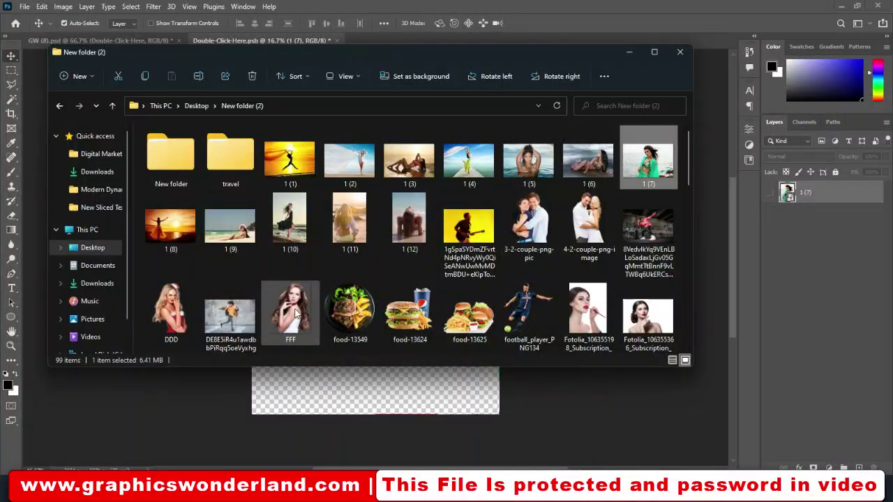
pyautogui.moveTo(310, 301); pyautogui.dragTo(388, 395)
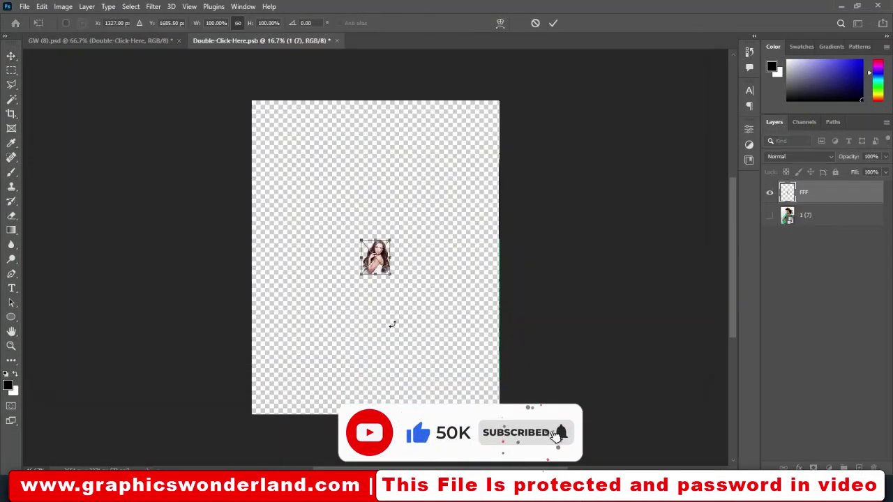
# Scale the photo up to fill the canvas height and commit the transform.
pyautogui.moveTo(377, 237); pyautogui.dragTo(377, 104)
pyautogui.moveTo(375, 273); pyautogui.dragTo(377, 414)
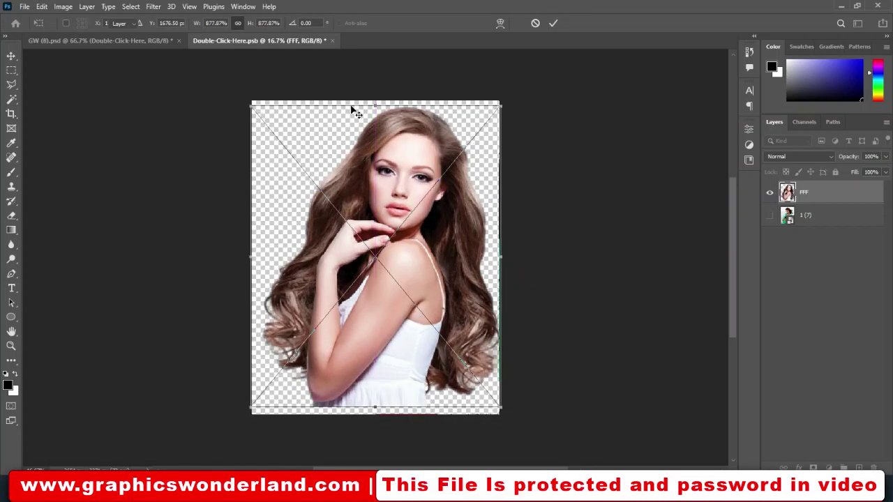
pyautogui.press('Return')
# Close Double-Click-Here.psb, saving changes, and return to the GW (8) post.
pyautogui.click(332, 41)
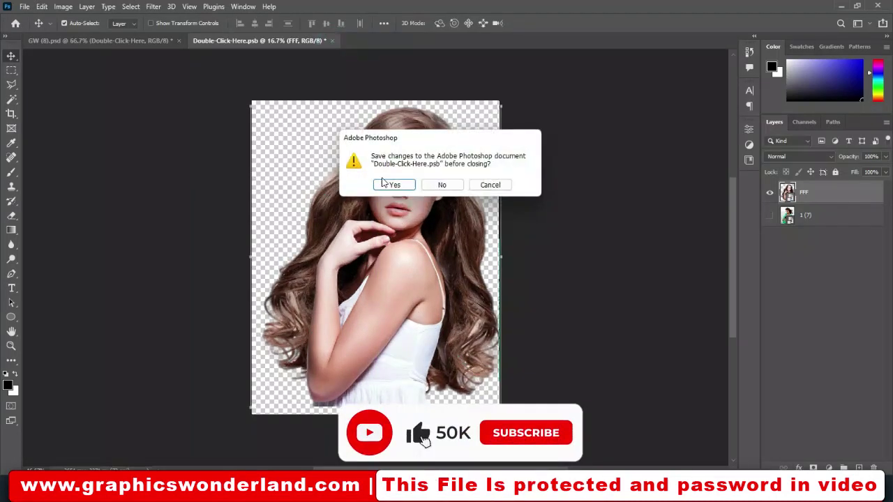
pyautogui.click(393, 186)
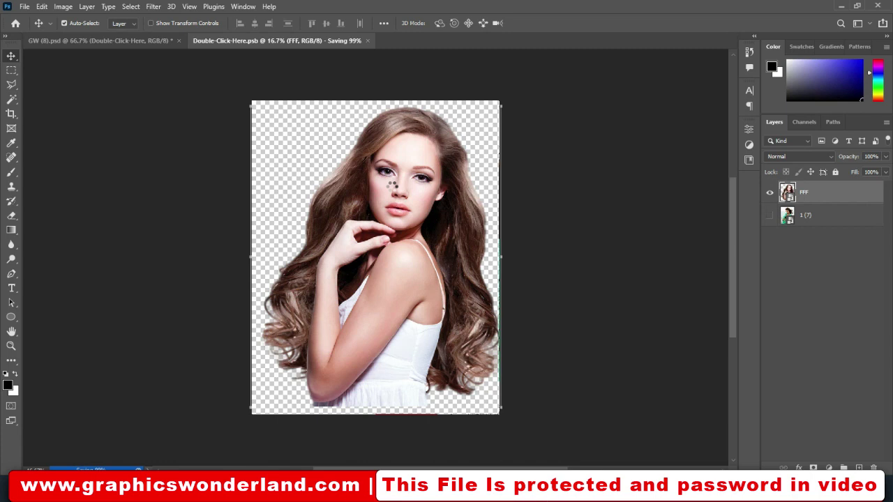
pyautogui.hotkey('ctrl', 'w')
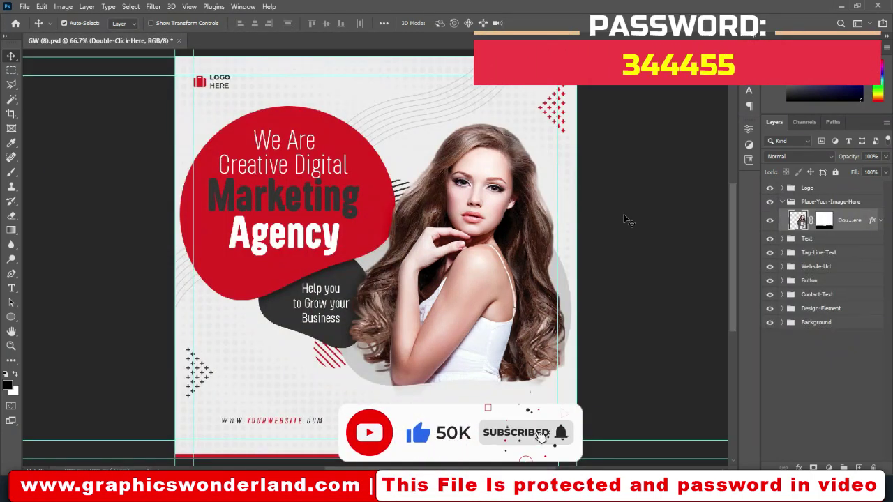
# Hide and re-show the Creative Digital headline layer to check the placed photo.
pyautogui.scroll(5, 735, 230)
pyautogui.scroll(-4, 736, 186)
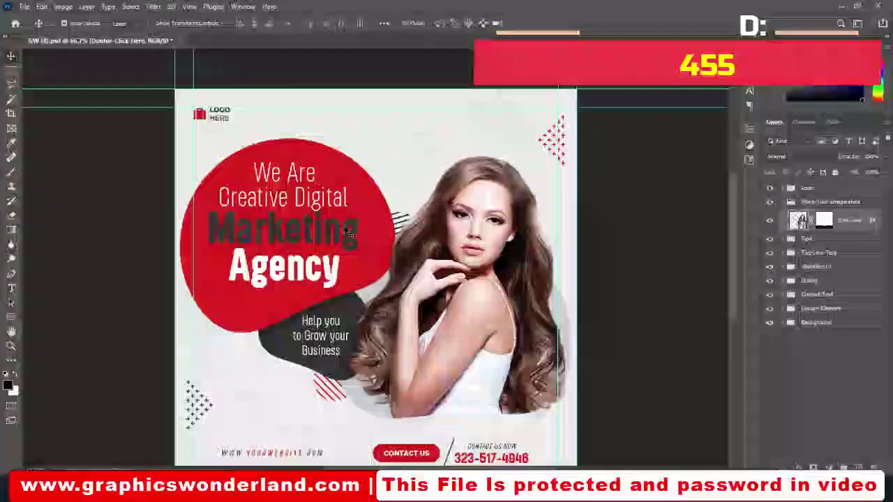
pyautogui.click(307, 213)
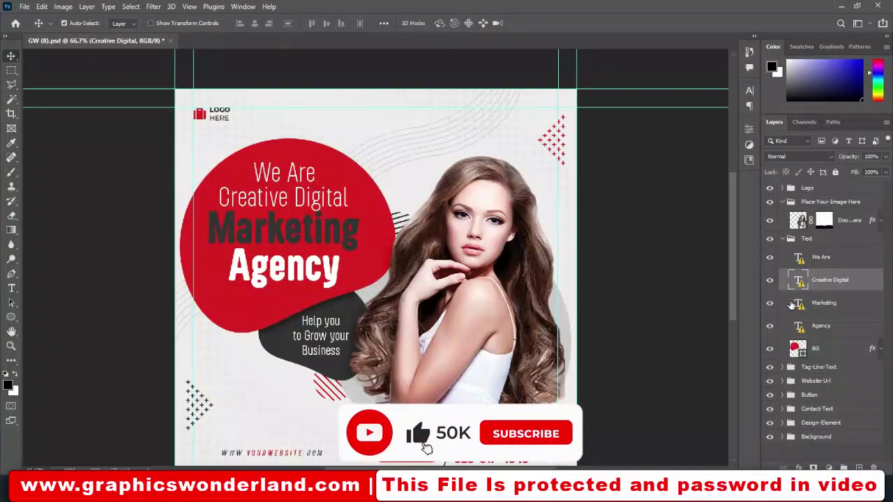
pyautogui.click(771, 279)
pyautogui.click(770, 278)
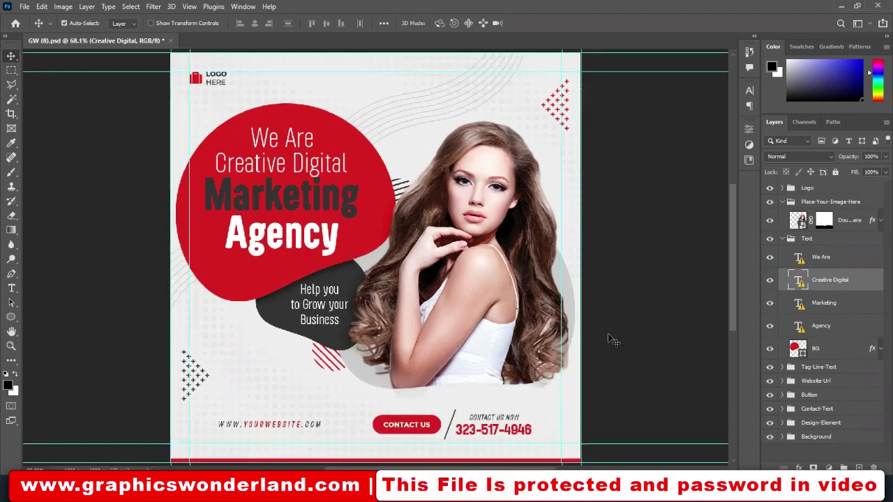
# Return to the template folder window and browse the thumbnails, selecting GW (2) and GW (7).
pyautogui.moveTo(350, 459)
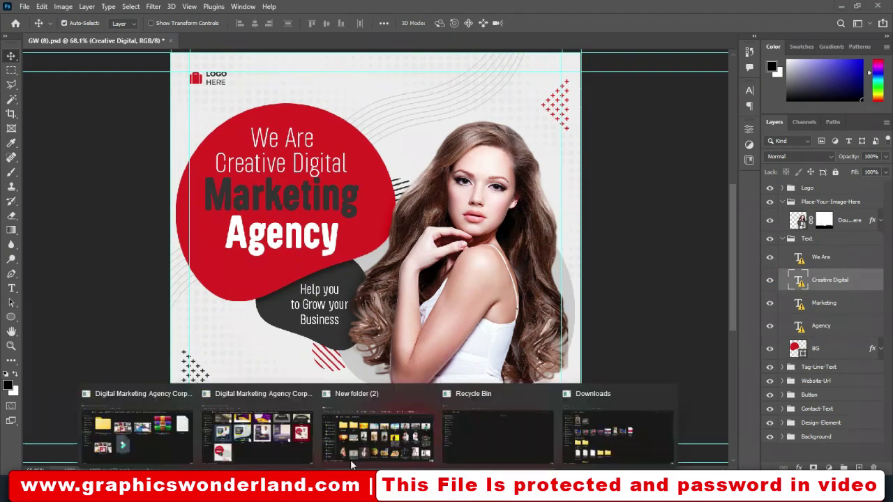
pyautogui.click(275, 437)
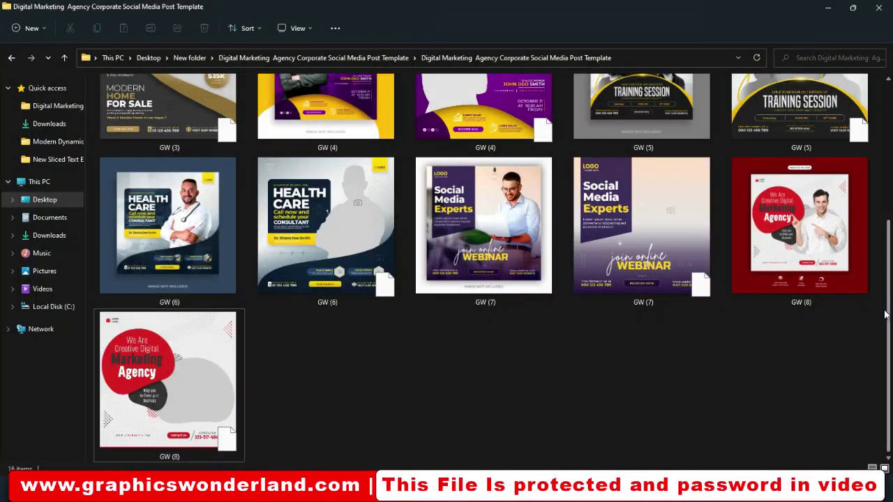
pyautogui.scroll(3, 884, 316)
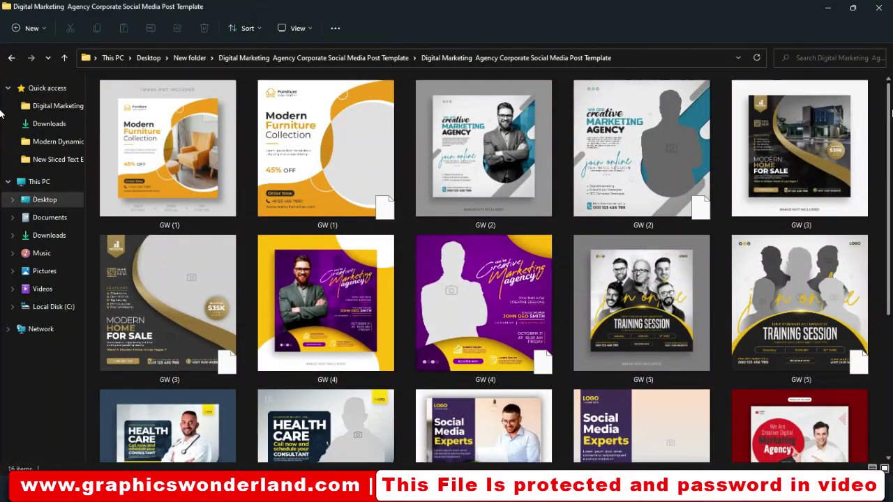
pyautogui.click(487, 143)
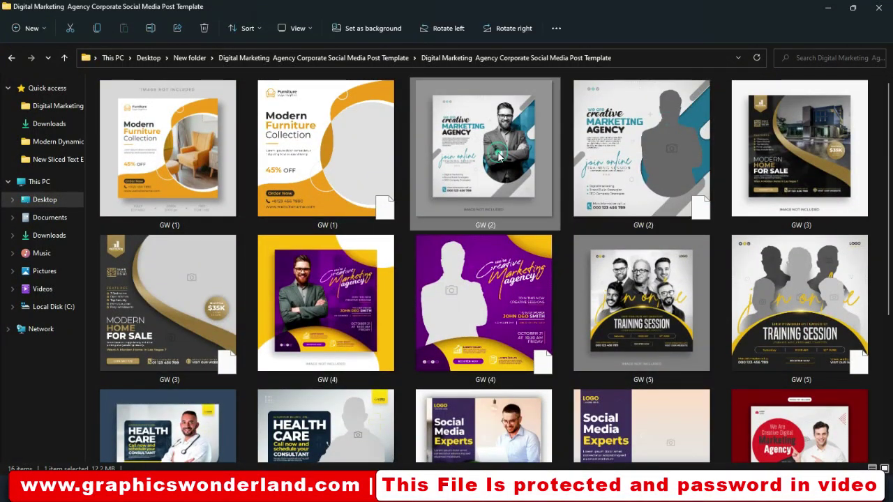
pyautogui.click(623, 339)
pyautogui.click(780, 319)
pyautogui.keyDown('ctrl'); pyautogui.click(780, 319); pyautogui.keyUp('ctrl')
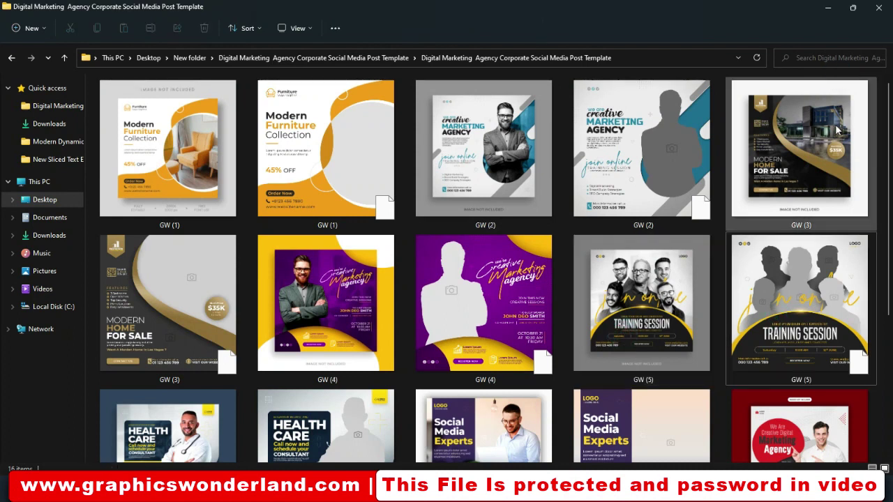
pyautogui.scroll(-4, 802, 209)
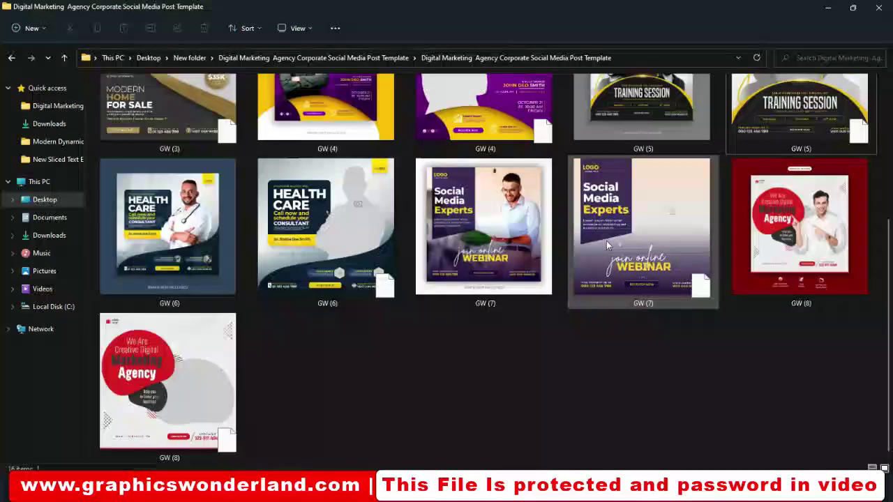
pyautogui.click(607, 244)
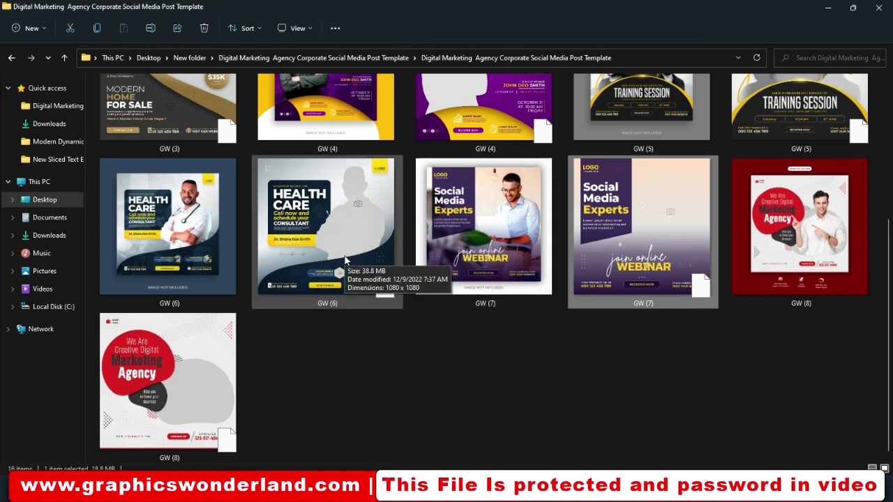
pyautogui.click(354, 360)
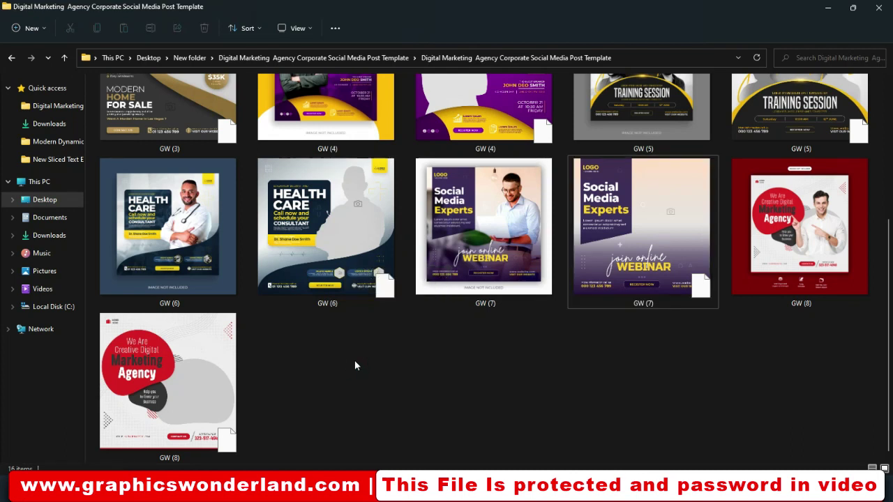